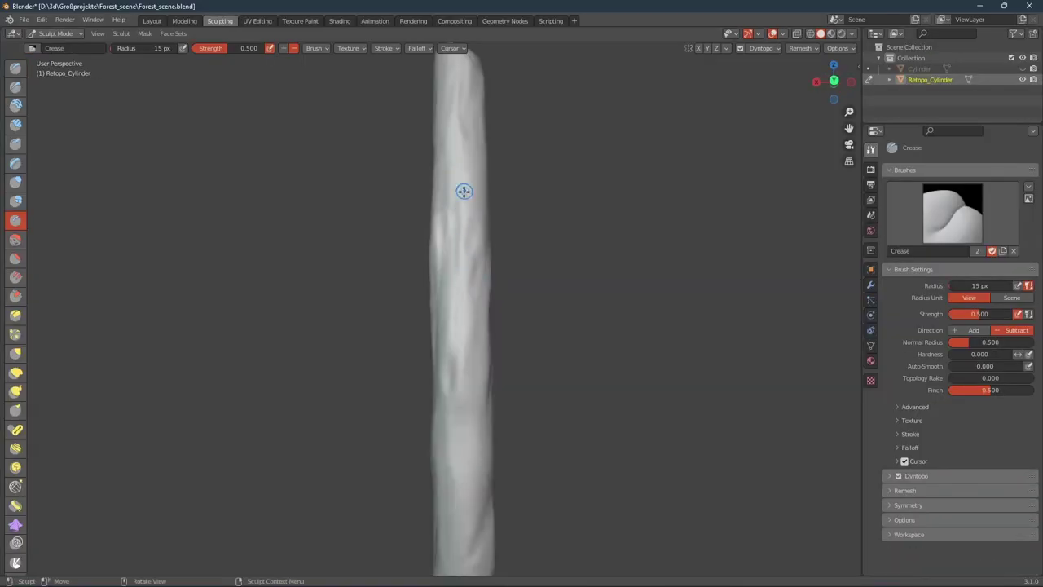
Orbit and zoom around the 500-quad Retopo_tree_lp remesh, briefly checking it in Edit Mode
middle_click_drag(464, 191, 466, 230)
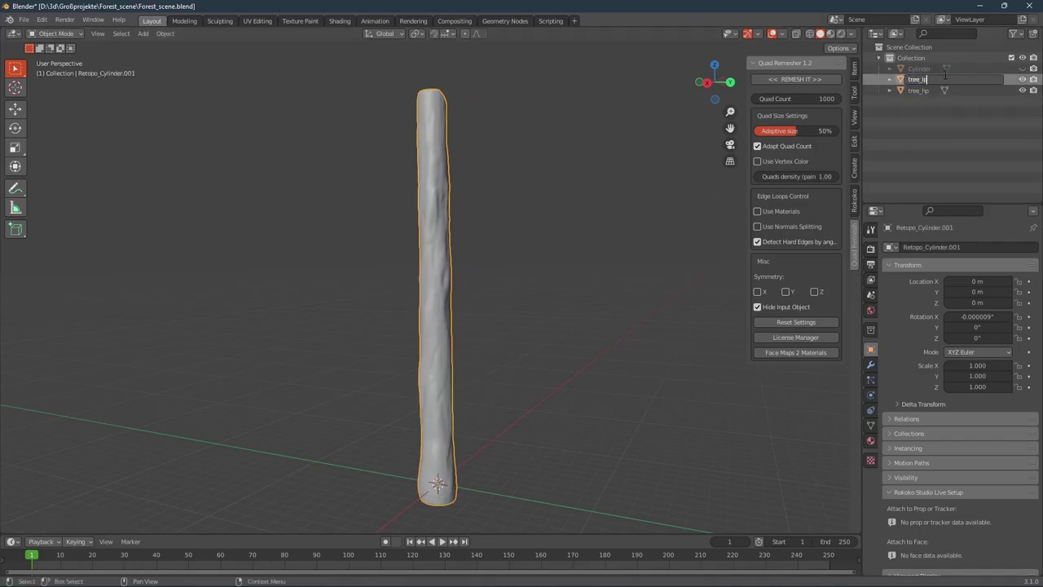
scroll(568, 191, "up", 3)
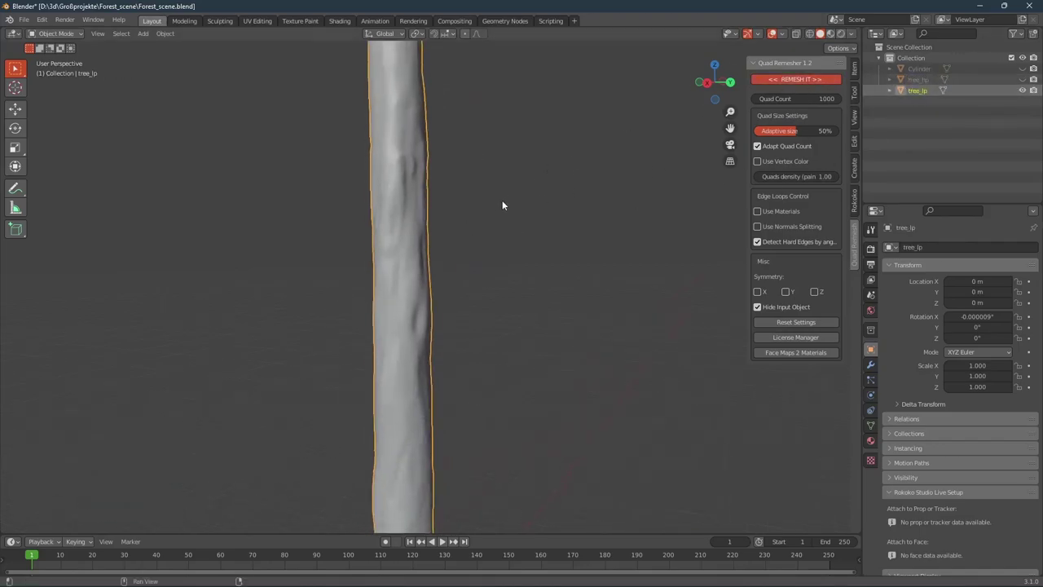
scroll(507, 189, "down", 4)
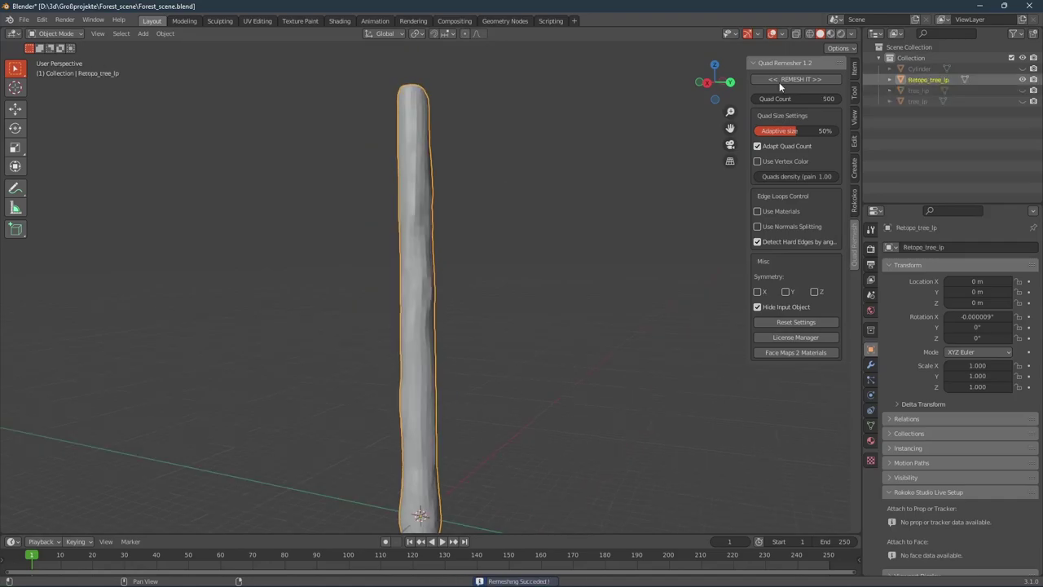
middle_click_drag(489, 212, 478, 258)
key("Tab")
key("Tab")
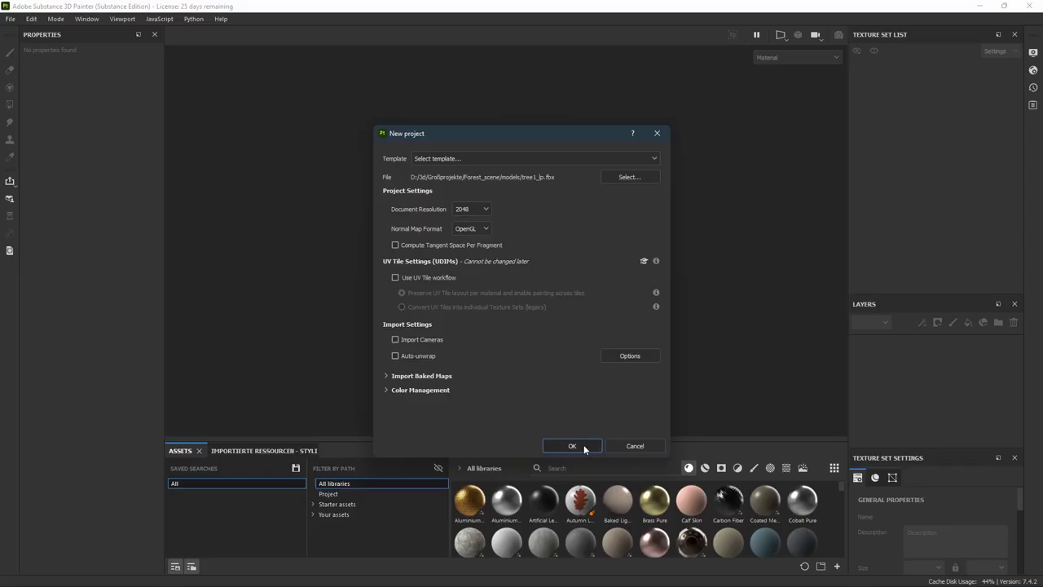
Create a Painter project with the trunk mesh and bake its mesh maps
left_click(570, 380)
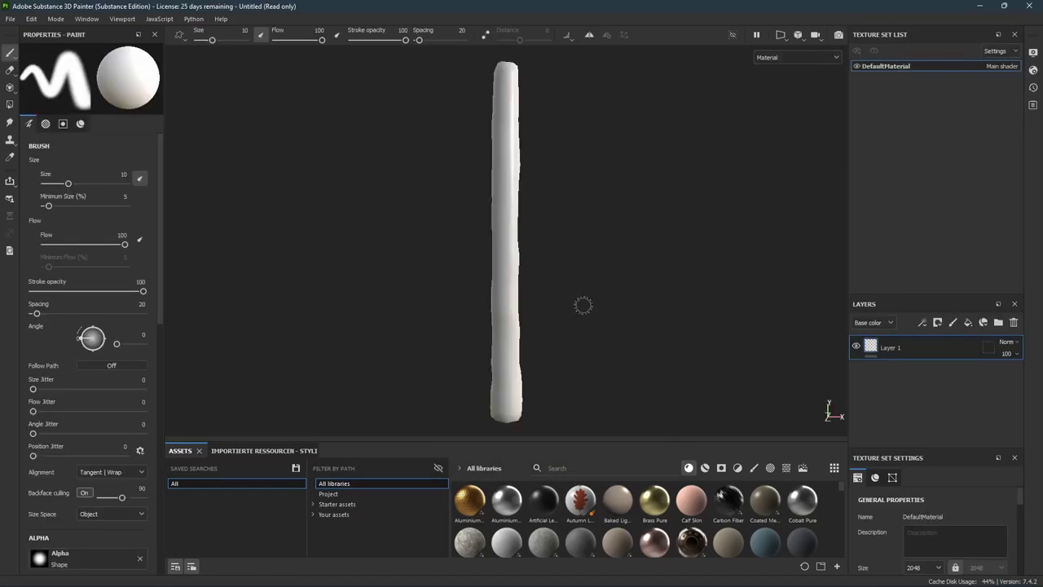
left_click_drag(993, 448, 993, 395)
left_click(977, 538)
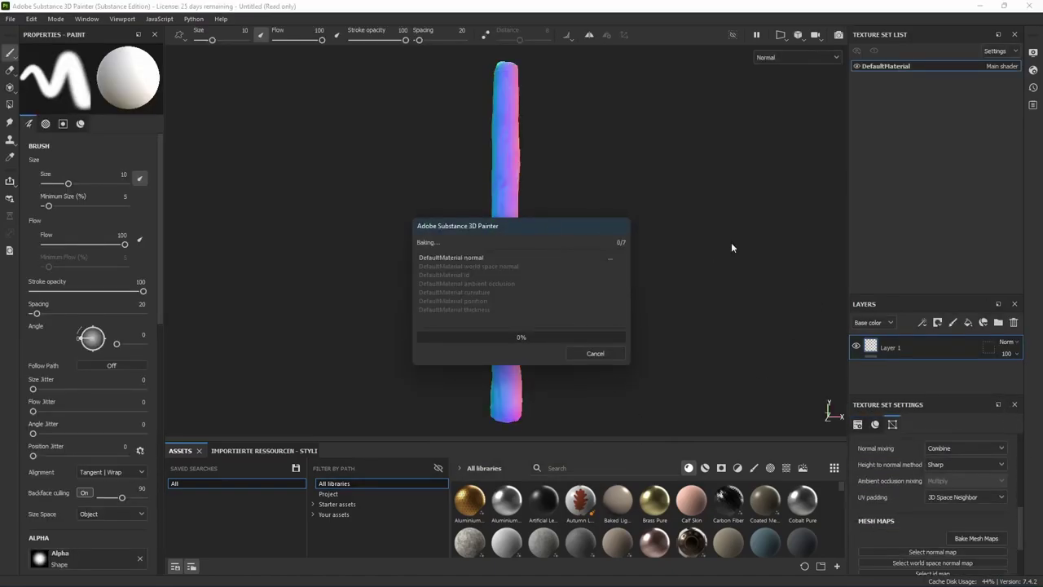
left_click_drag(520, 225, 745, 247)
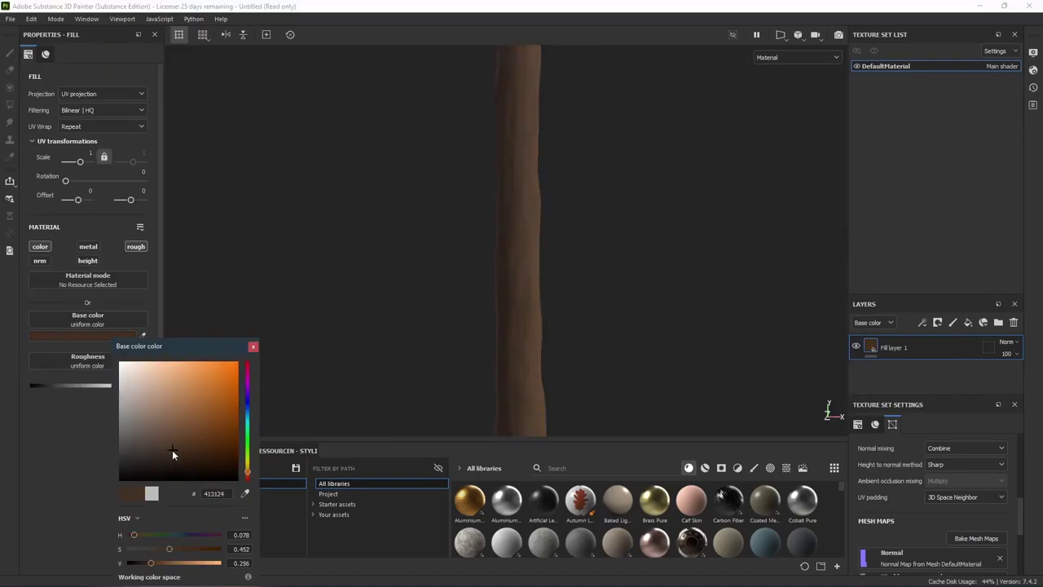
Give the bark fill layers brown colours and -0.3 height, duplicating one with a Light generator
mouse_move(173, 454)
left_mouse_down()
mouse_move(164, 451)
mouse_move(175, 452)
left_mouse_up()
left_click_drag(175, 452, 173, 453)
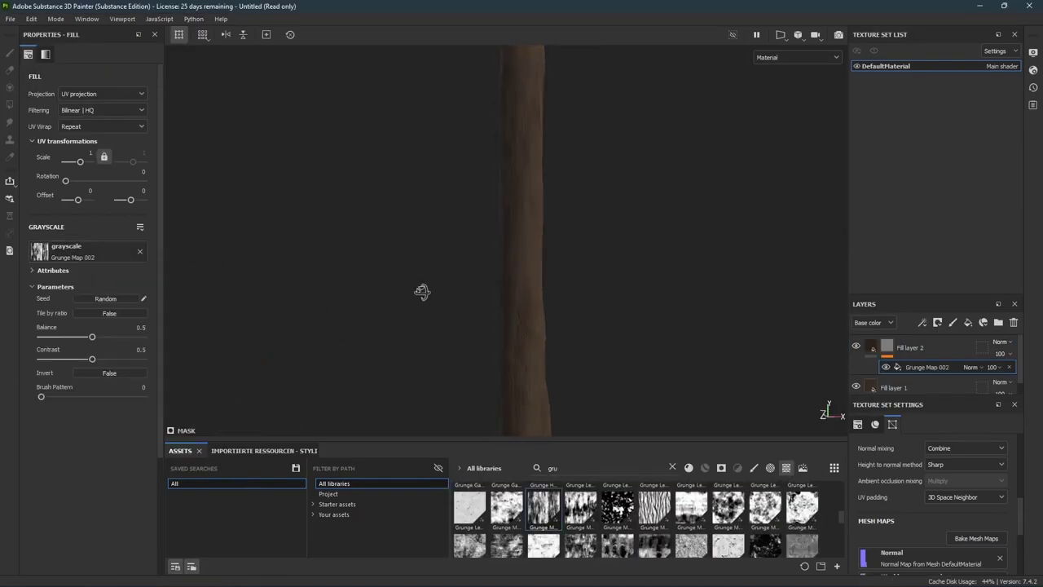
left_click_drag(67, 385, 63, 385)
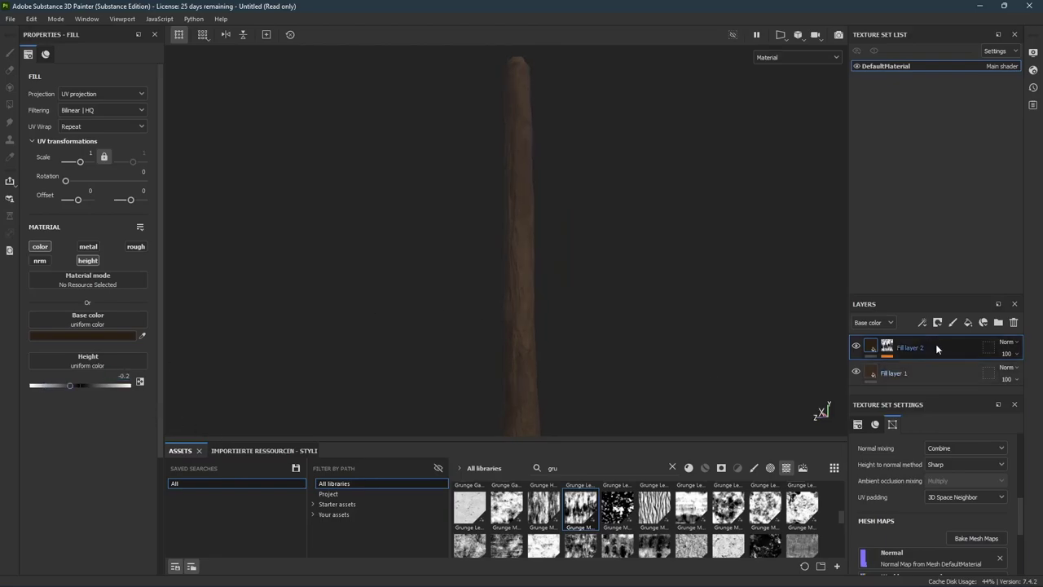
left_click(135, 335)
left_click_drag(145, 343, 190, 397)
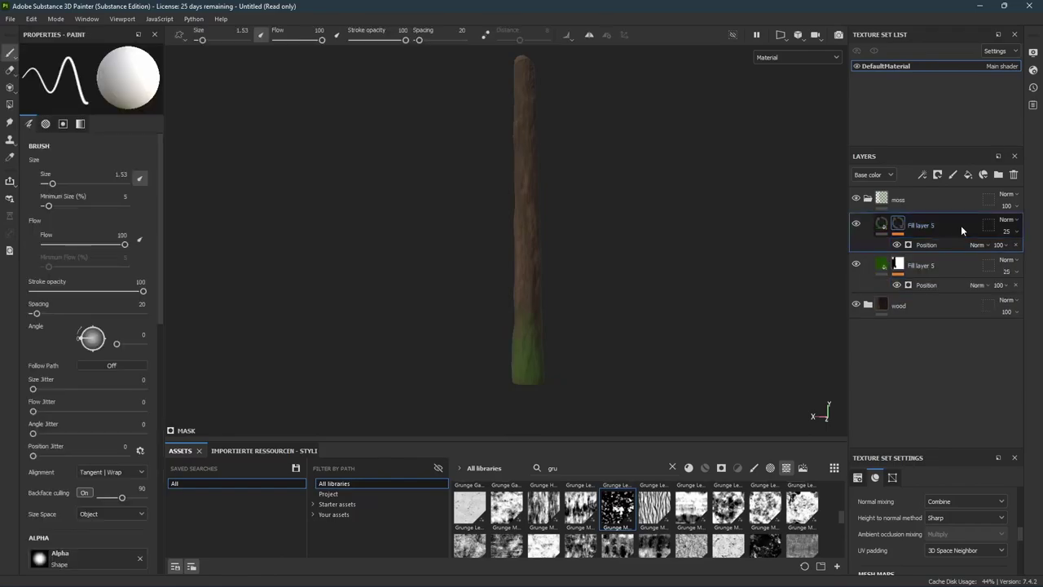
left_click(921, 244)
left_click(85, 81)
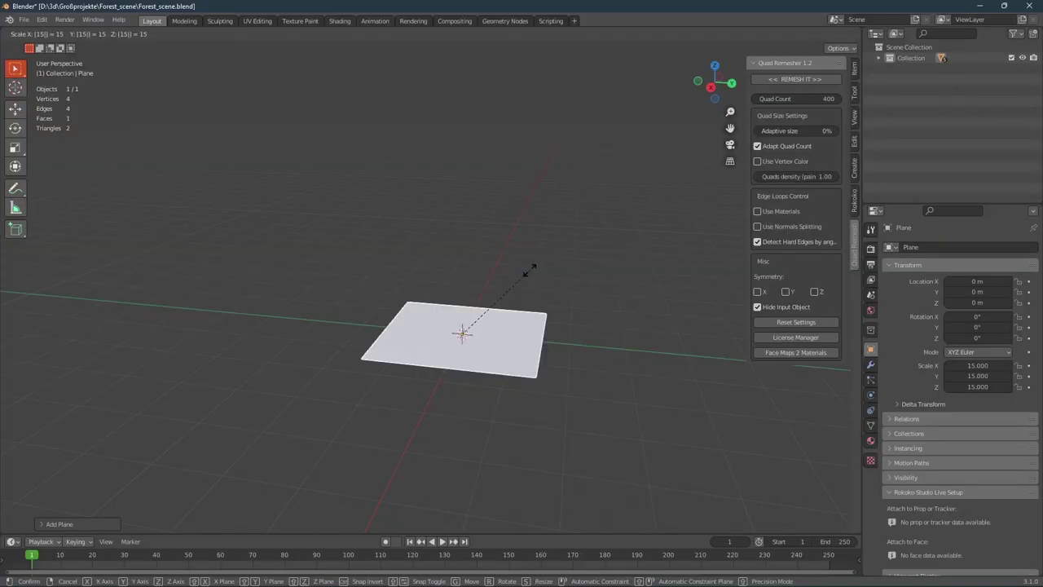
Scale the ground plane by 15, subdivide it, then return to Object Mode to select a trunk
left_click(472, 302)
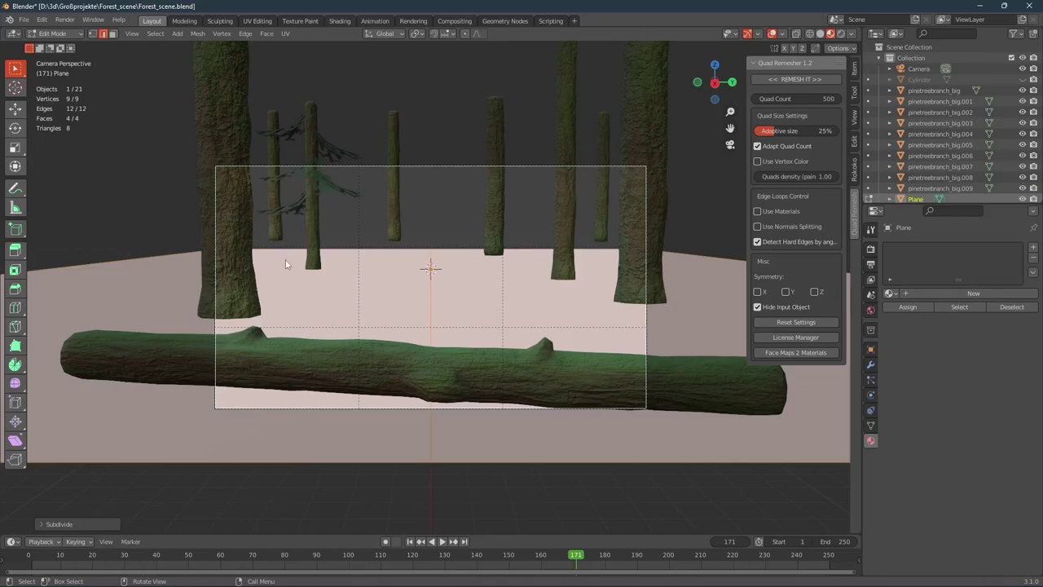
right_click(283, 259)
left_click(286, 259)
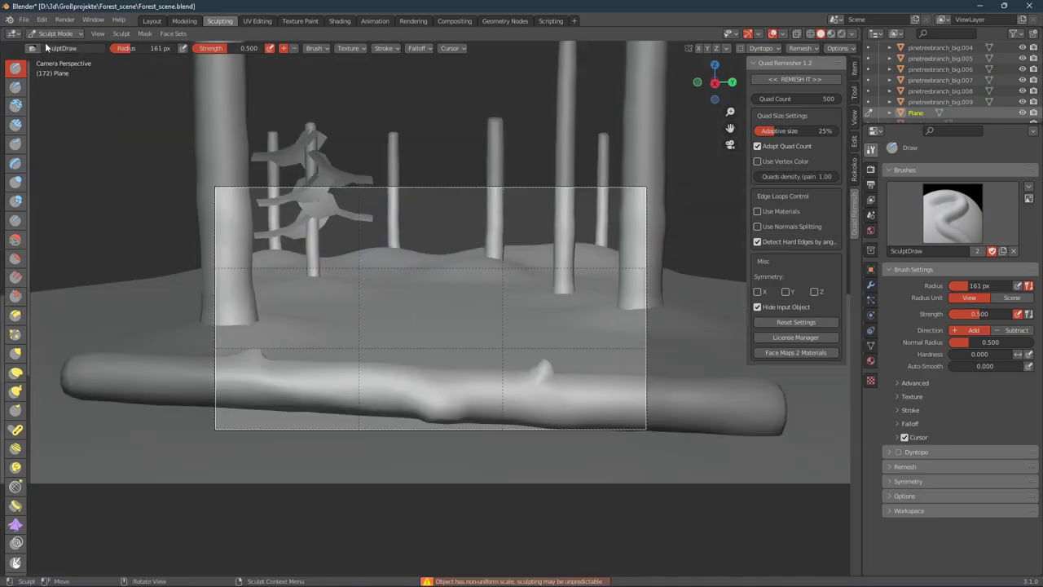
left_click(55, 34)
left_click(49, 51)
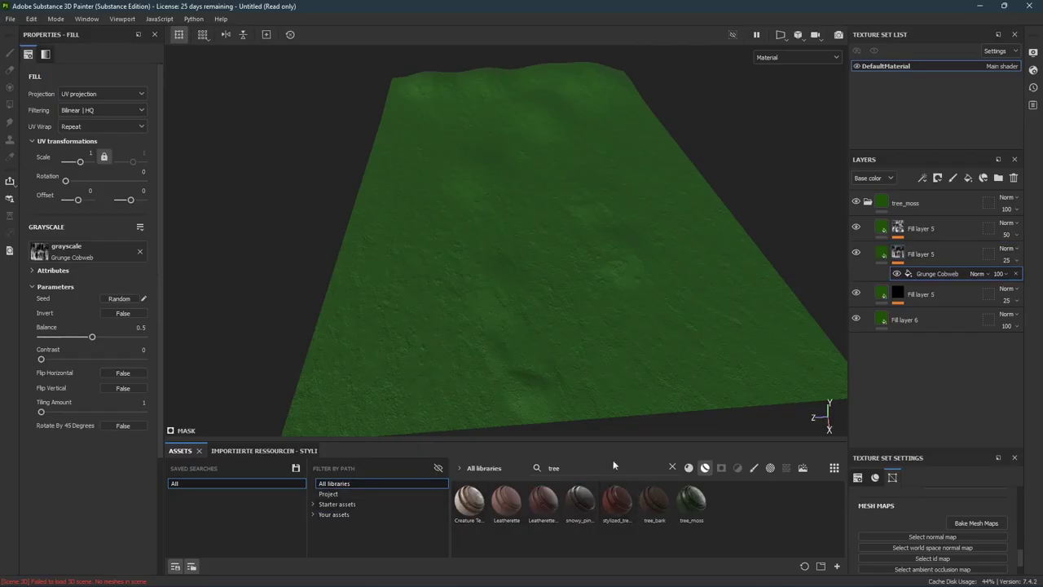
Search 'gru' in Assets and drop Grunge Bush into the moss fill layer's mask
left_click(672, 467)
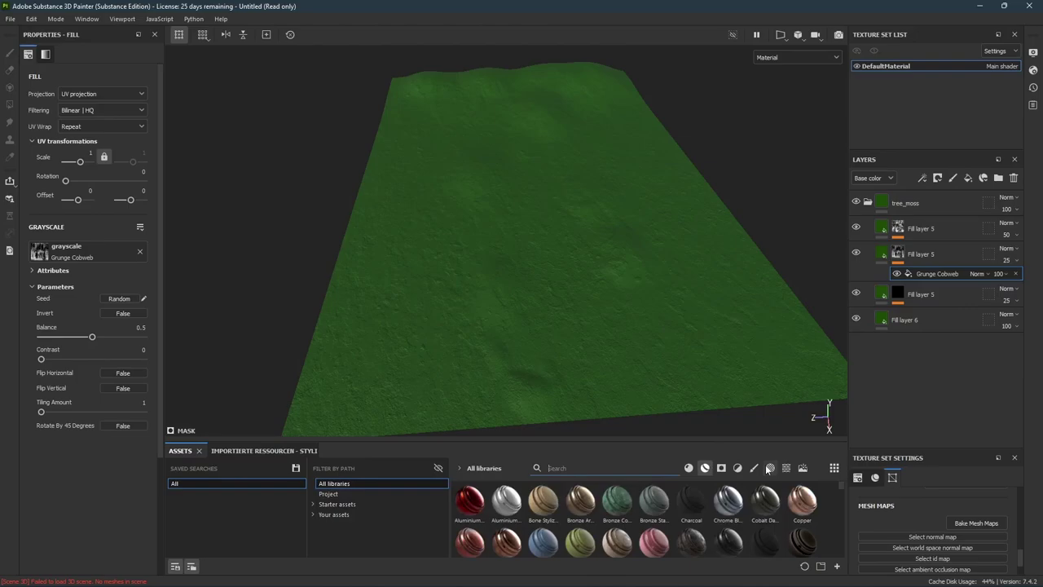
type("gru")
left_click_drag(544, 500, 456, 363)
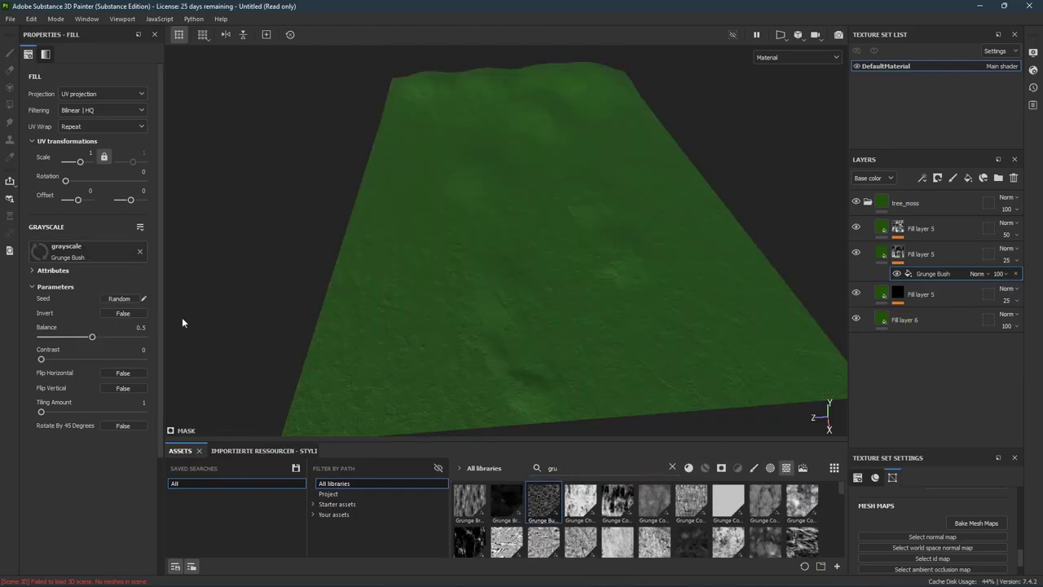
left_click_drag(182, 317, 517, 277, "alt")
Set the middle Fill layer 5's base colour to dark green 173D07
left_click(921, 253)
left_click(63, 335)
left_click(211, 392)
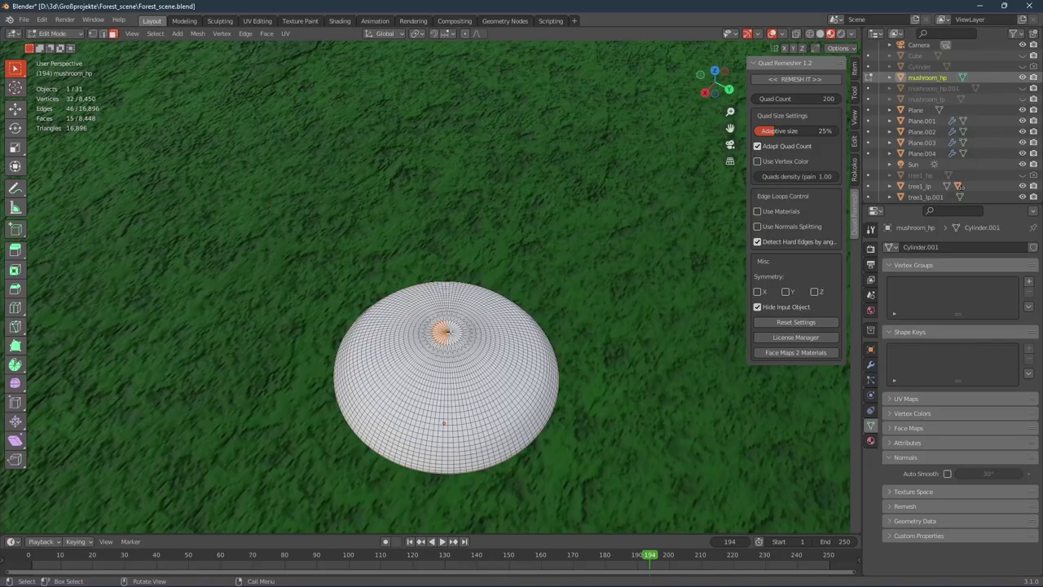
Orbit to a side view of the mushroom cap
middle_click_drag(489, 113, 468, 37)
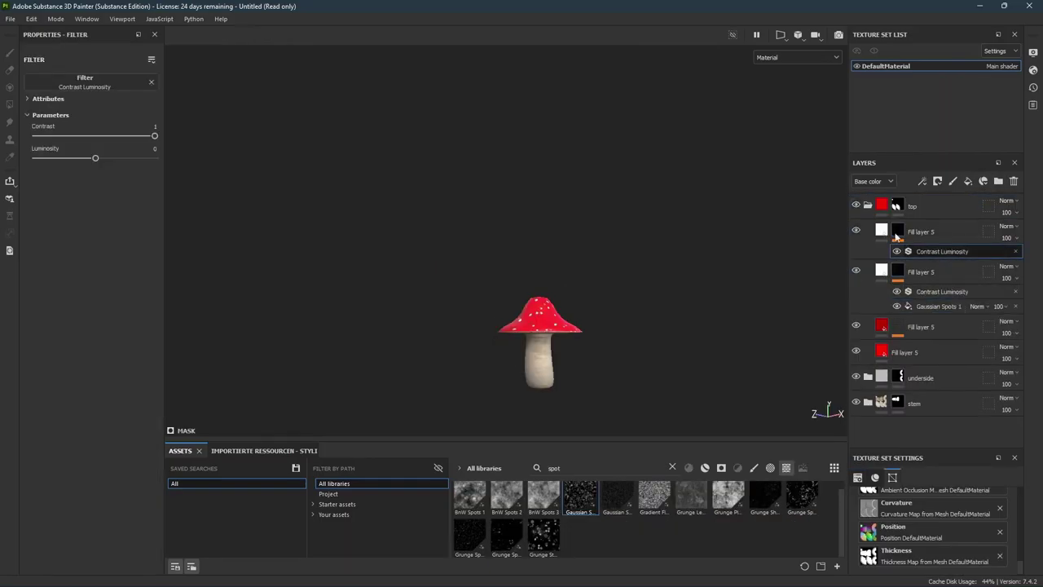
Set Fill layer 5's base colour to dark red 302222 and add a generator mask
left_click(60, 335)
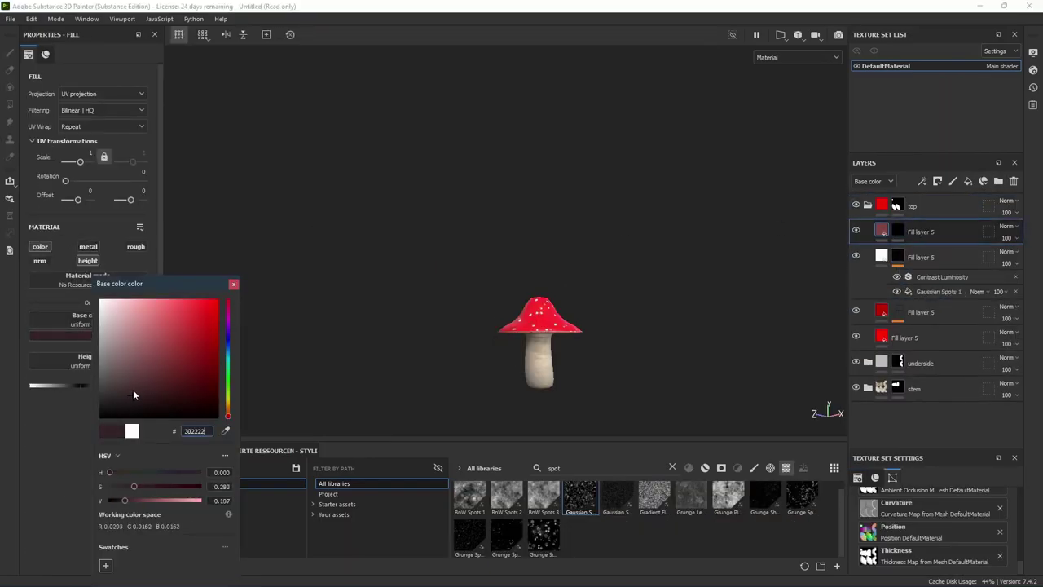
left_click(240, 291)
right_click(882, 231)
left_click(919, 384)
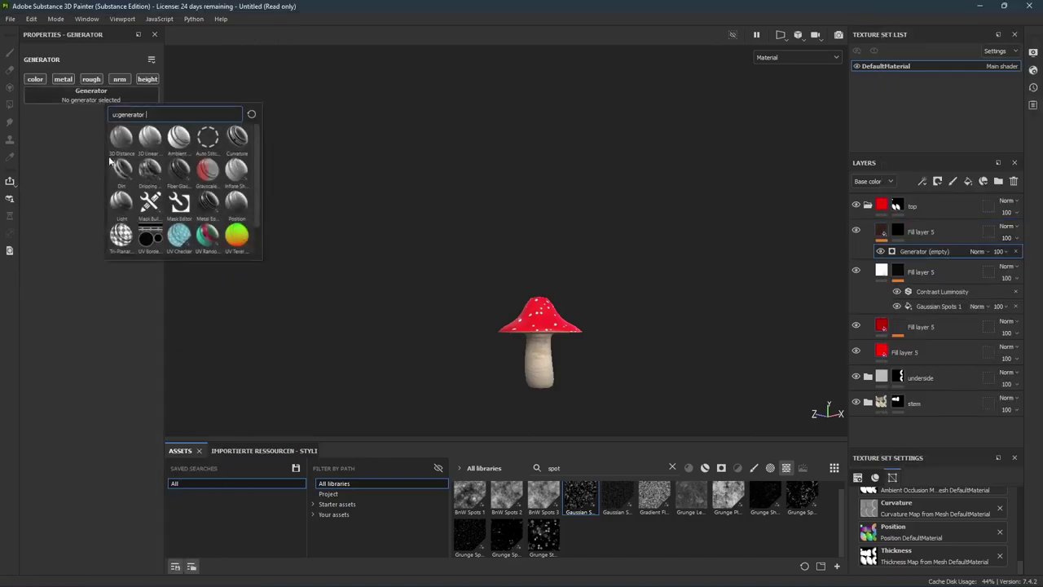
left_click(169, 206)
scroll(435, 335, "up", 5)
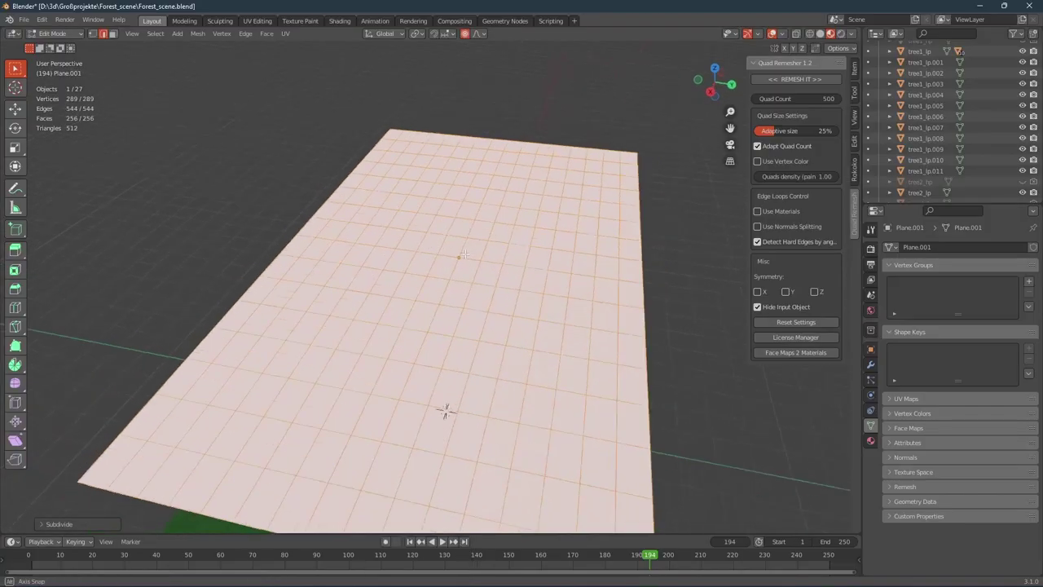
Subdivide the plane into a finer grid and checker-deselect its faces
key("alt+a")
left_click(155, 33)
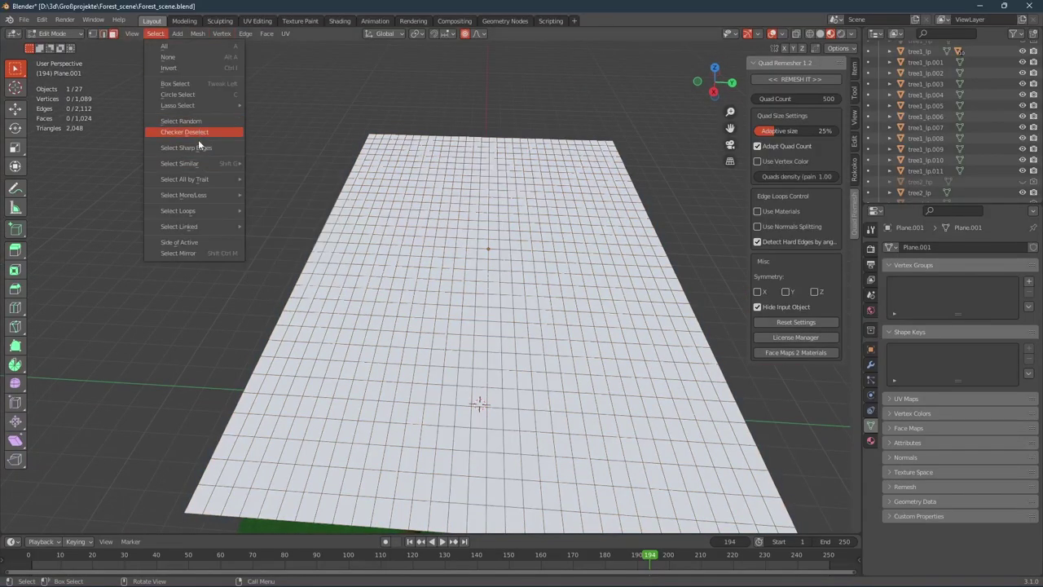
left_click(194, 132)
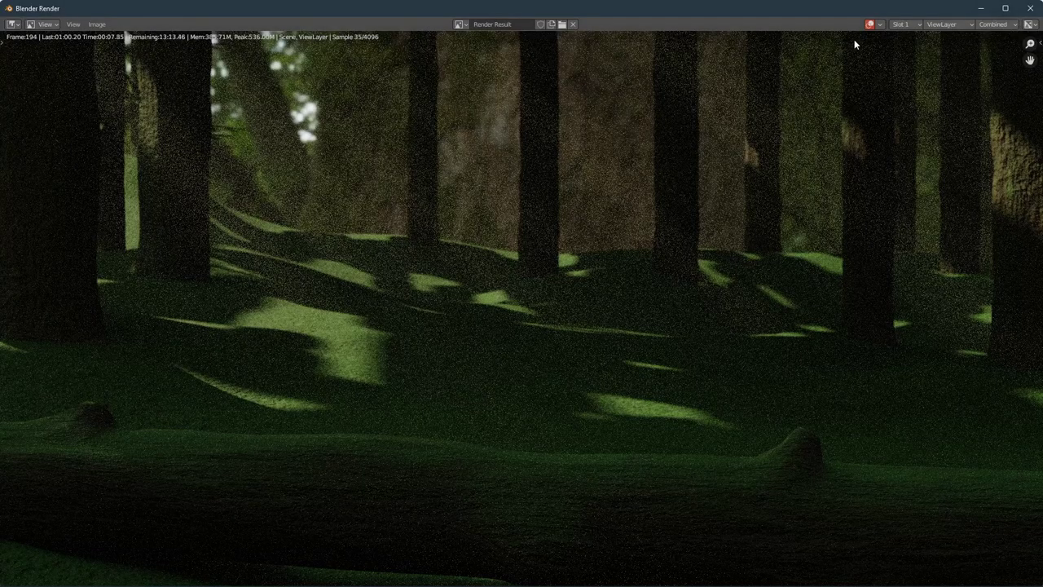
Set the tree particle count to 50 and select the ground plane in camera view
key("Escape")
key("Return")
key("KP_0")
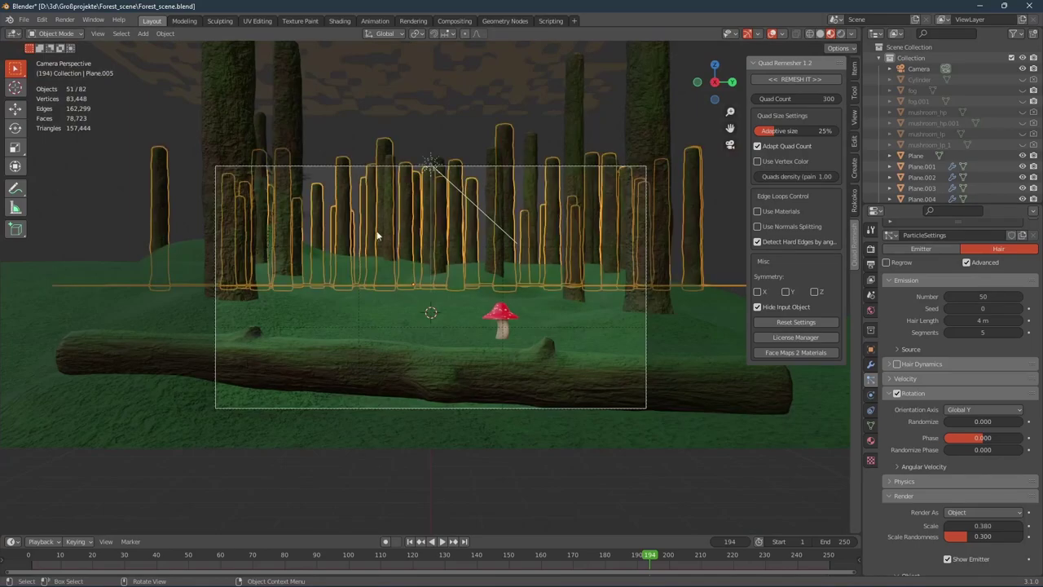
scroll(941, 431, "down", 2)
left_click(384, 204)
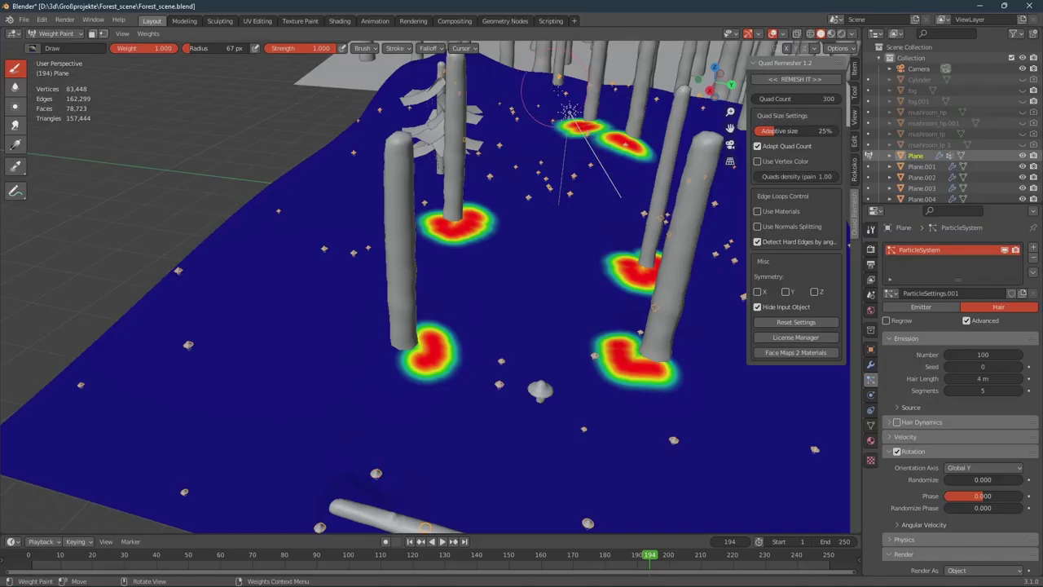
Back in Object Mode, make a thin, scaled-down duplicate of a trunk
left_click(56, 34)
left_click(59, 51)
scroll(958, 483, "down", 8)
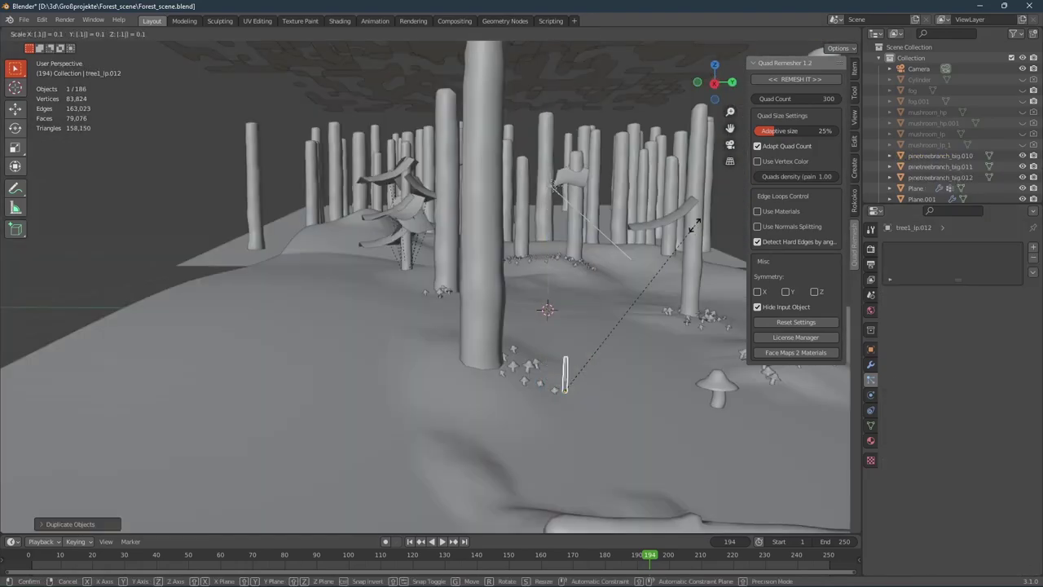
left_click(685, 224)
key("KP_0")
right_click(414, 302)
key("KP_0")
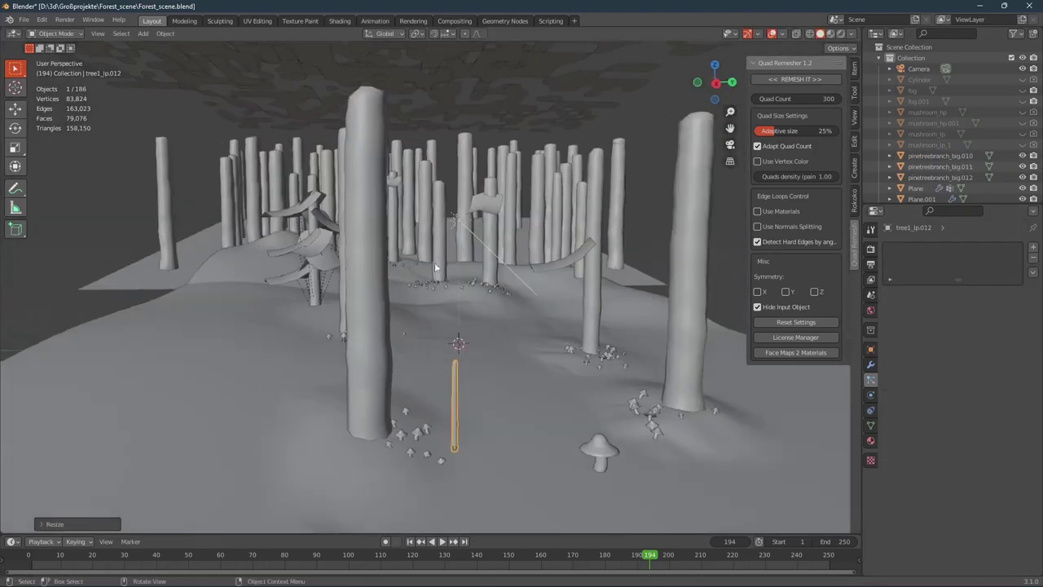
Add a hair particle system with rotation to the thin trunk and paint its weights
left_click(1033, 249)
left_click(900, 449)
scroll(951, 473, "down", 4)
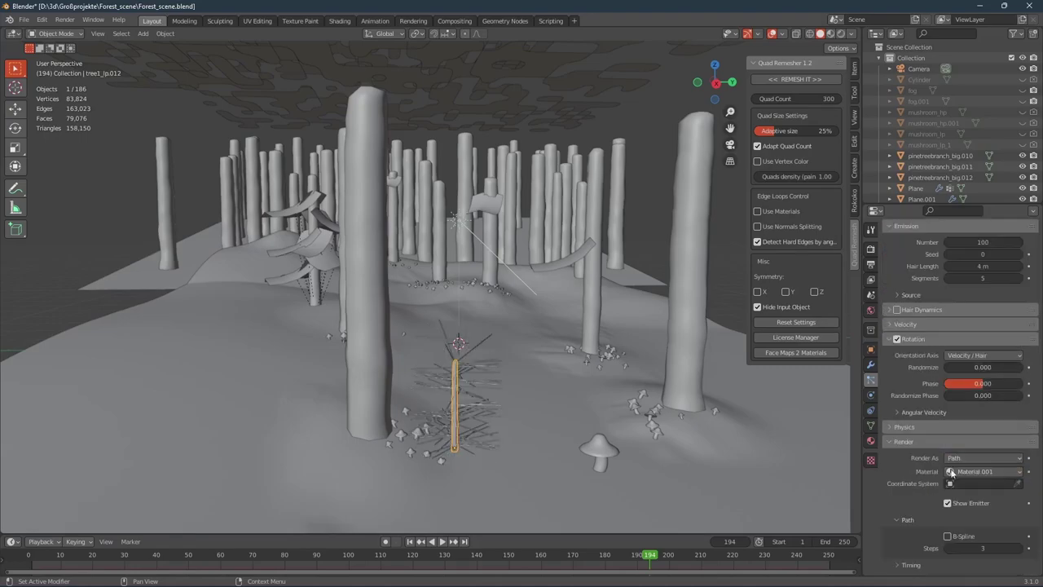
key("KP_3")
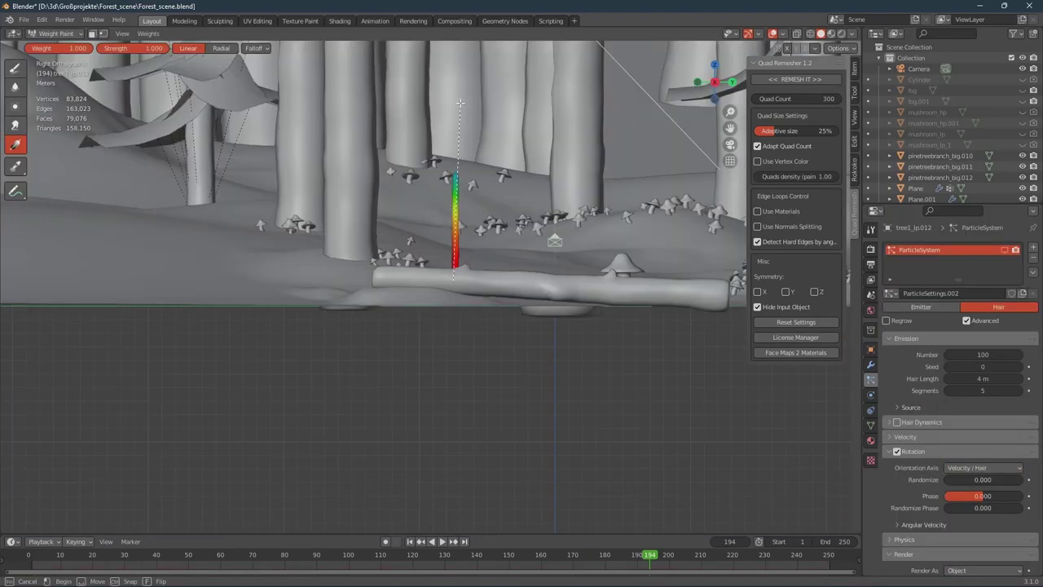
left_click(59, 45)
scroll(962, 367, "down", 5)
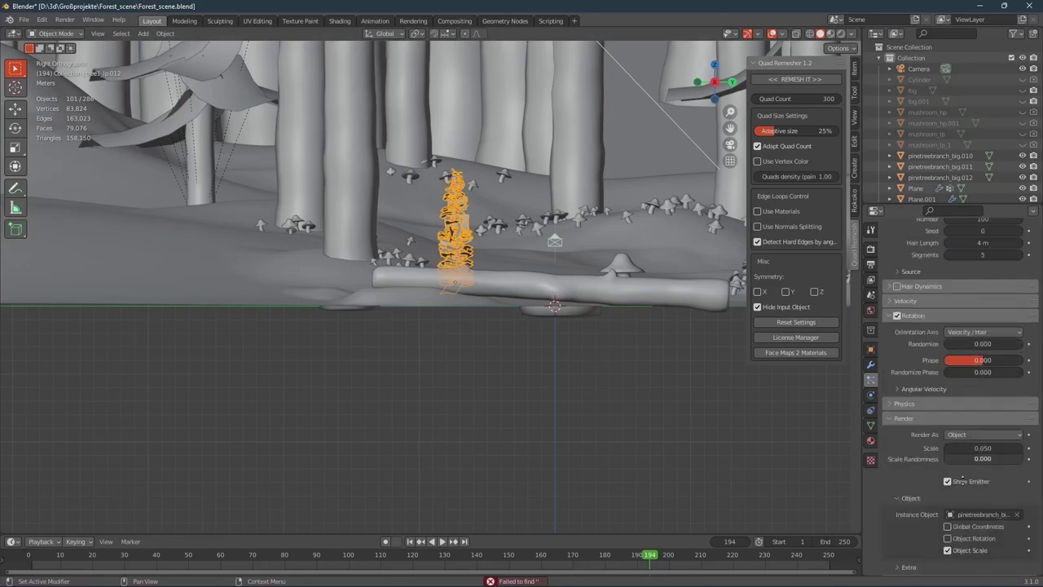
Set the hair particle count to 3 and start editing the particle scale
double_click(986, 240)
type("3")
key("Return")
scroll(983, 470, "down", 3)
double_click(982, 377)
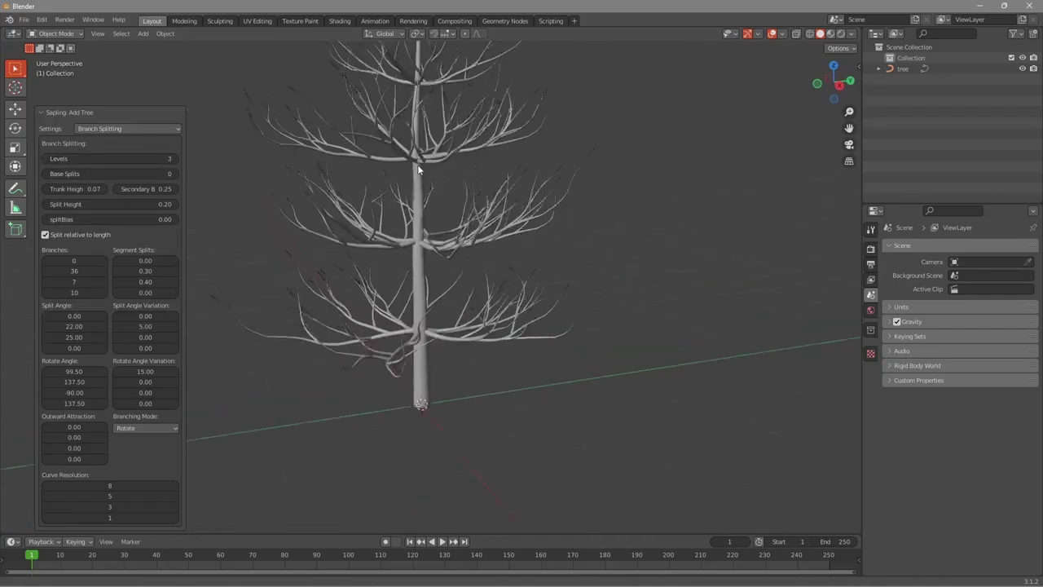
Switch the Sapling tree settings to Leaves and enable Show Leaves
left_click(127, 129)
left_click(120, 177)
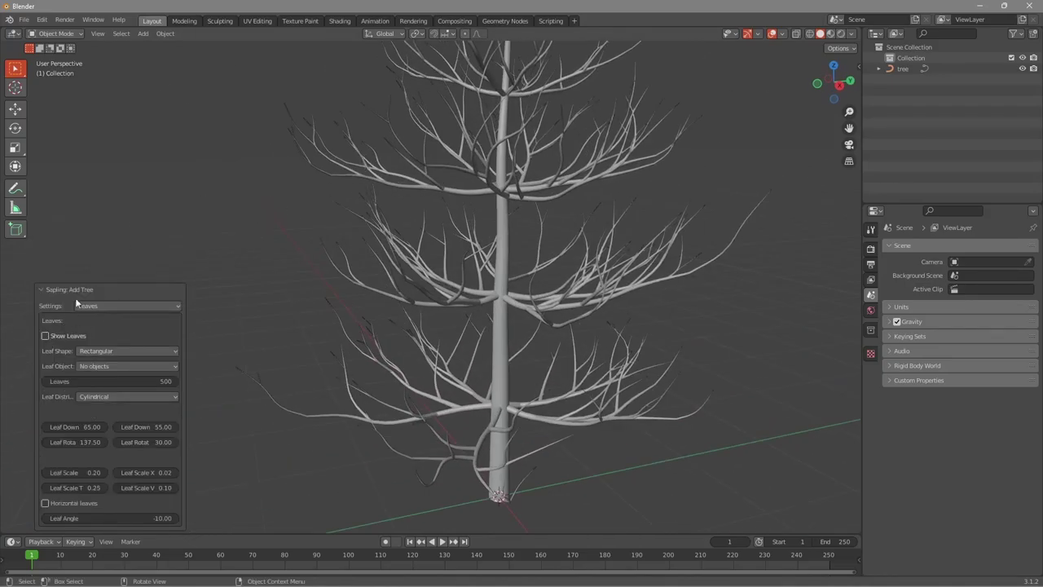
left_click(45, 335)
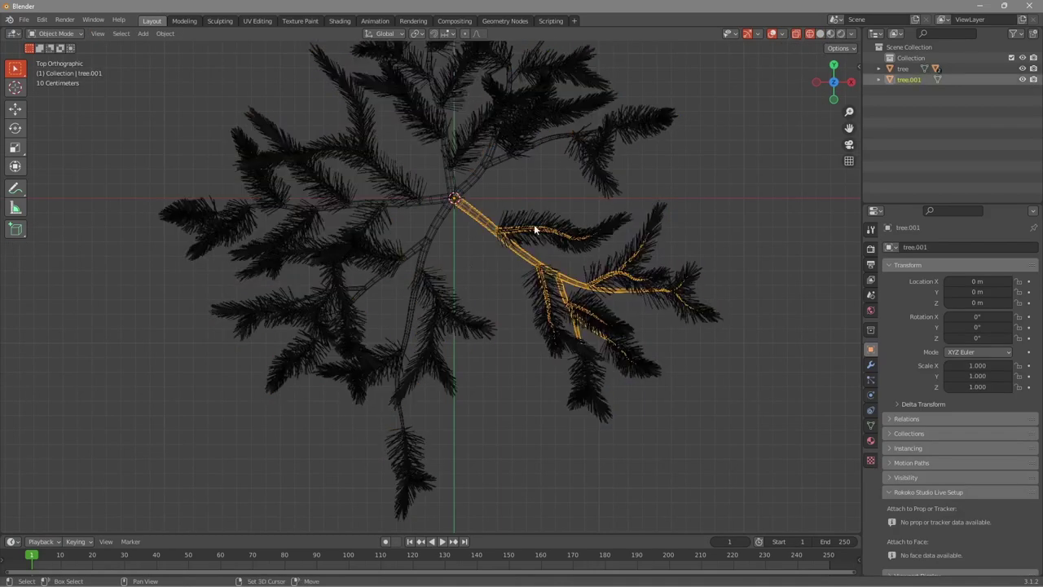
Duplicate a branch along X and darken the Material.002 base colour
key("g")
key("x")
left_click(711, 253)
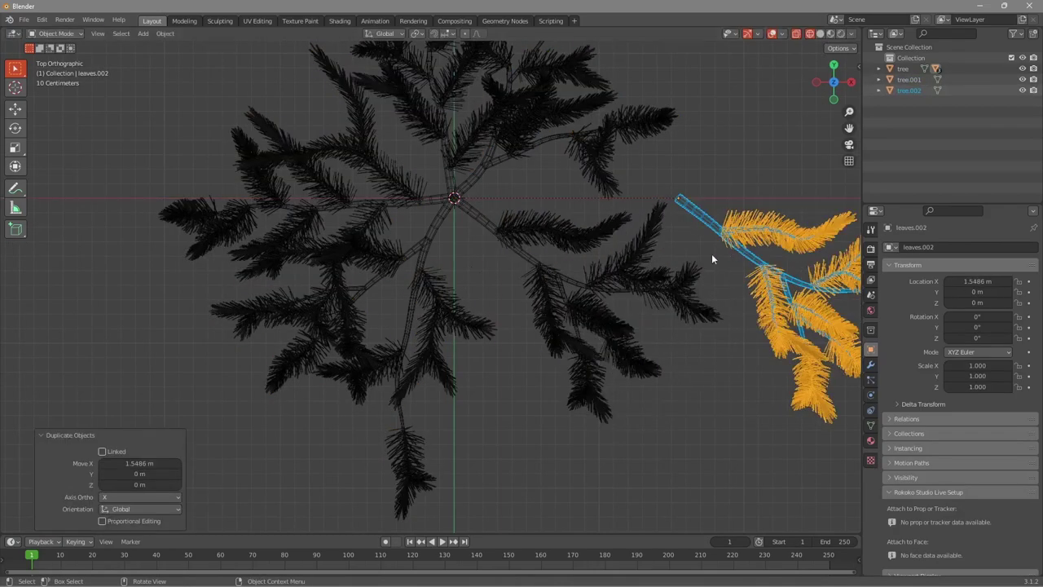
middle_click_drag(712, 254, 494, 295)
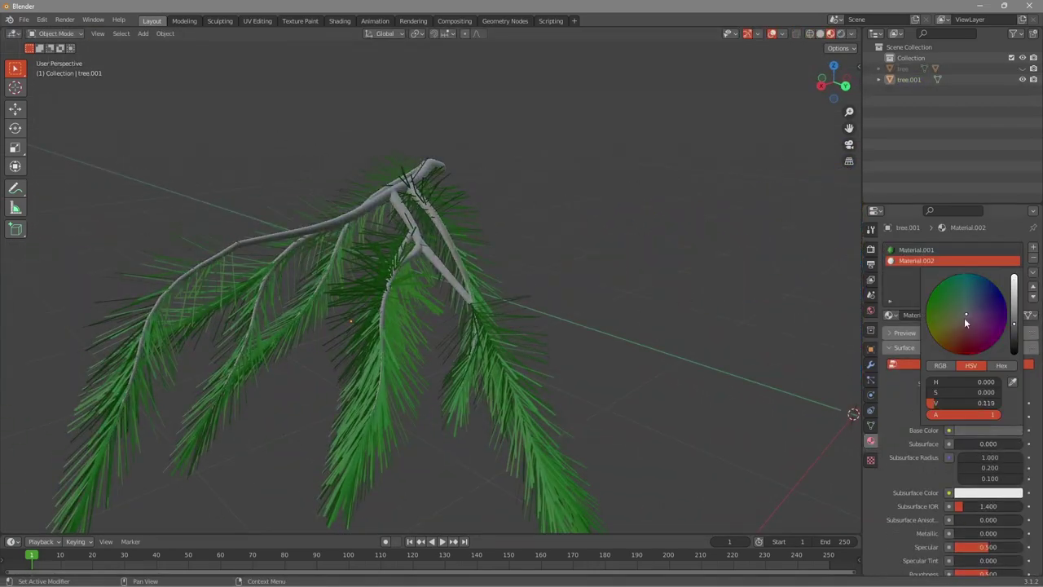
left_click_drag(964, 318, 1003, 319)
scroll(984, 488, "down", 2)
scroll(557, 355, "down", 6)
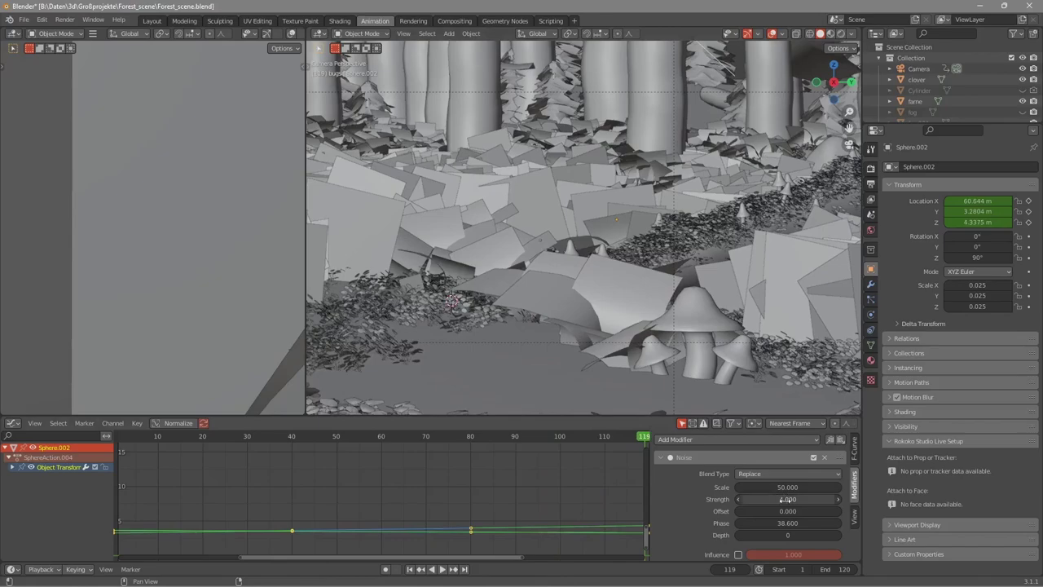
Play back the firefly motion, set the branch particle Number to 75, and render with F12
key("space")
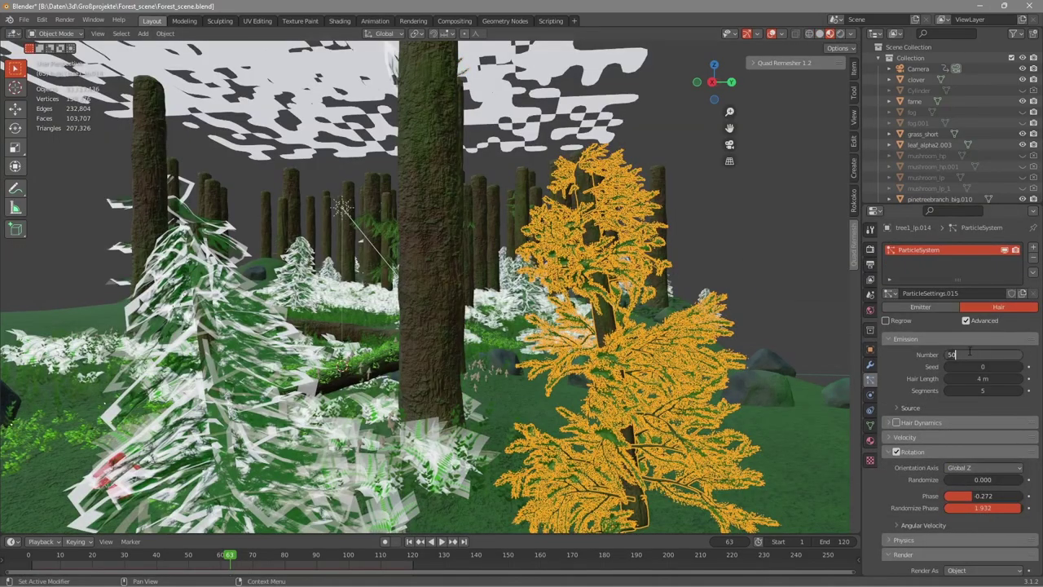
key("Return")
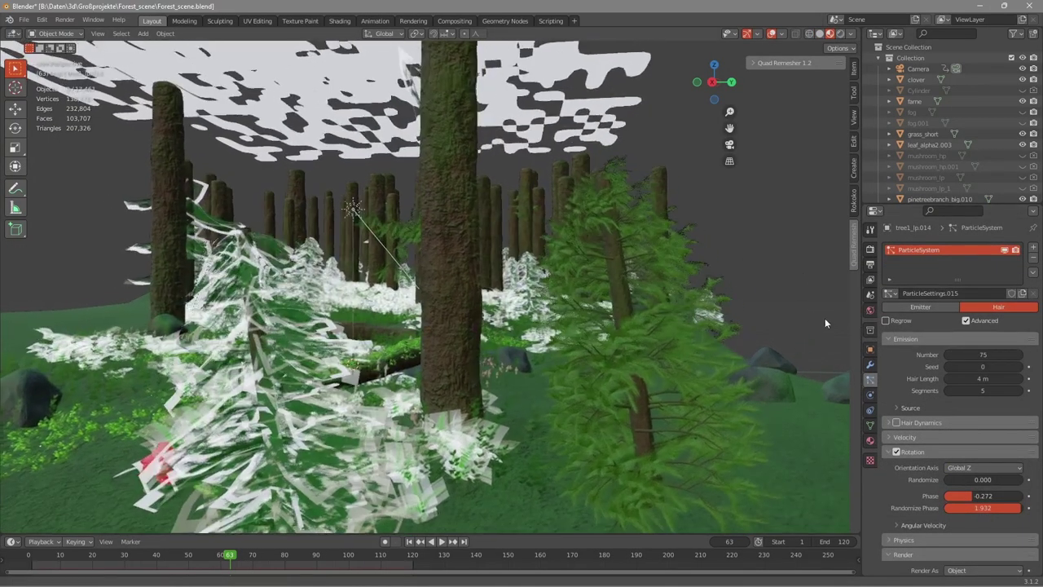
scroll(953, 367, "down", 3)
key("F12")
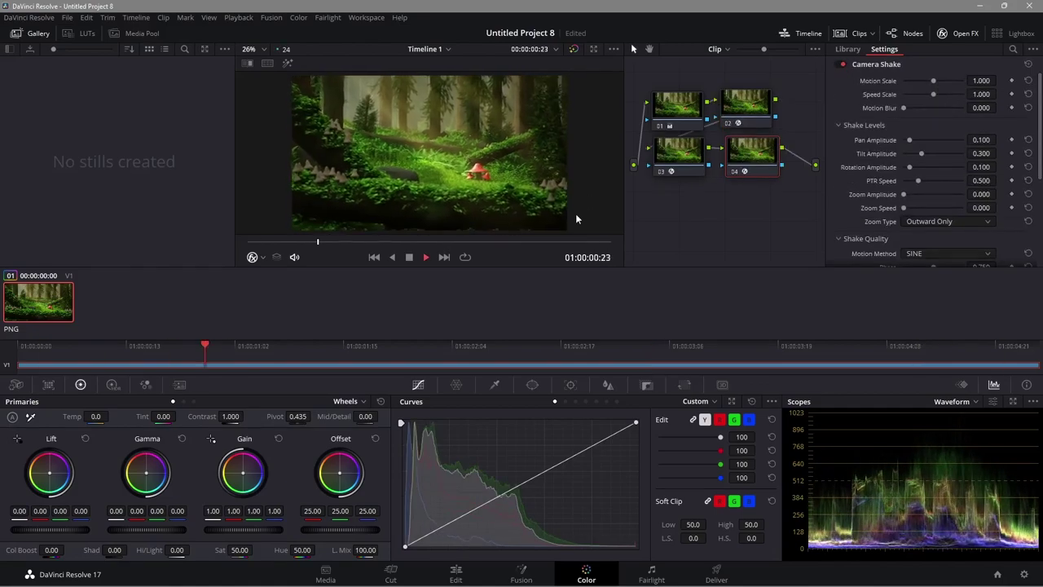
Stop the forest clip's preview playback with the Camera Shake Speed Scale at 0.220
key("space")
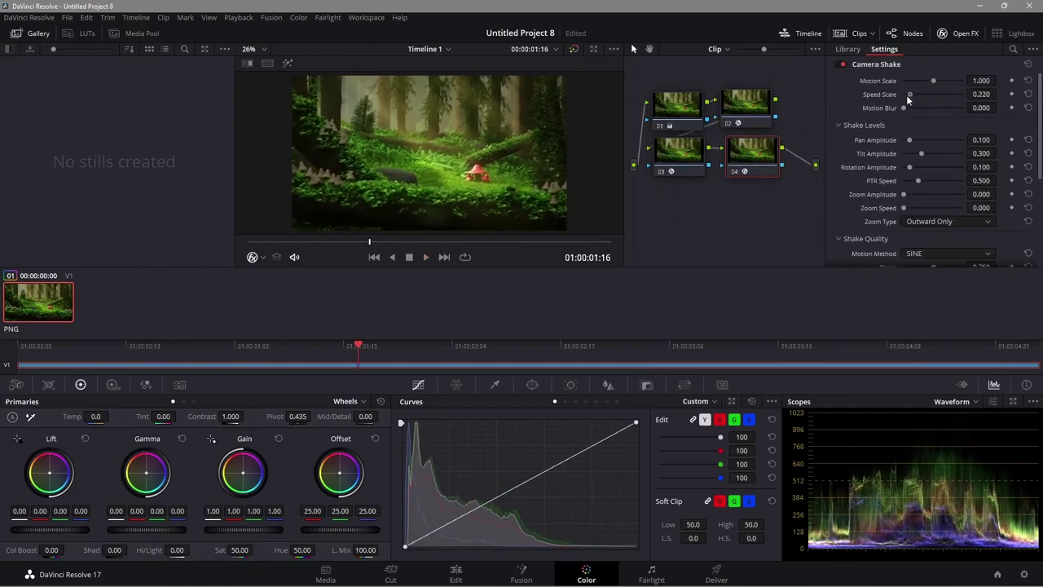